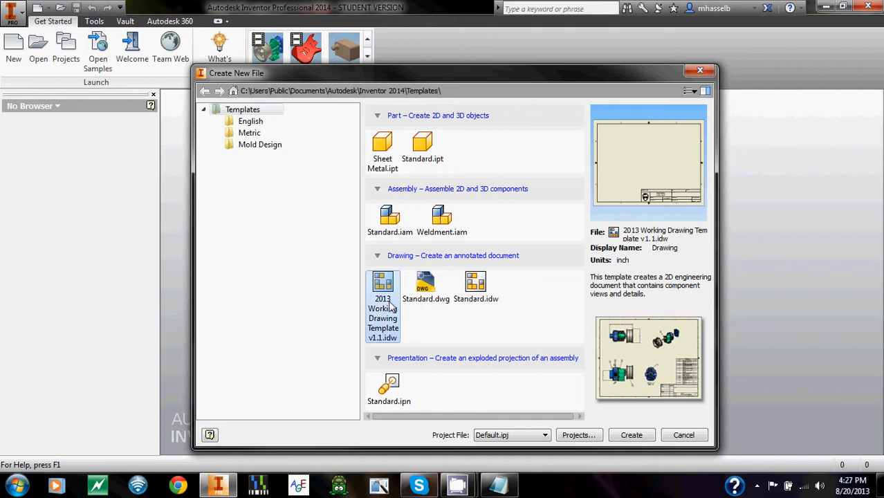
Create a drawing from the 2013 Working Drawing Template v1.1 with Subsystem and Quantity left blank, and open its Team 2337 title block for editing
double_click(383, 303)
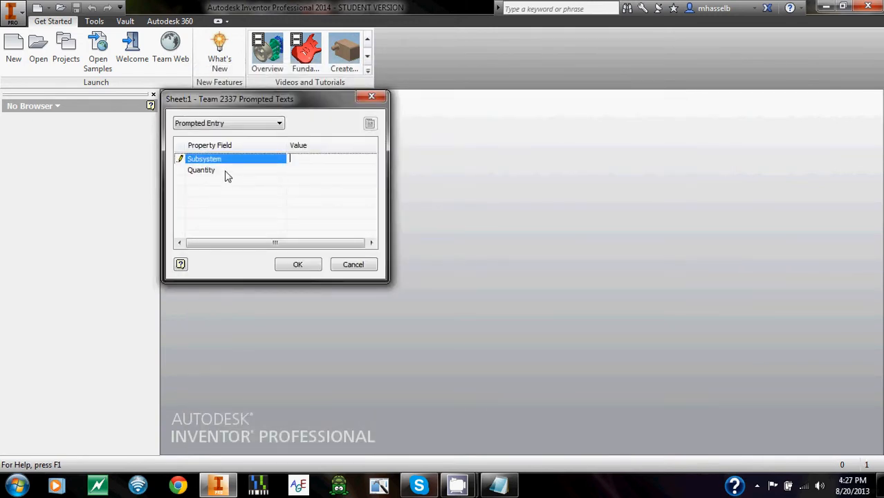
left_click(296, 266)
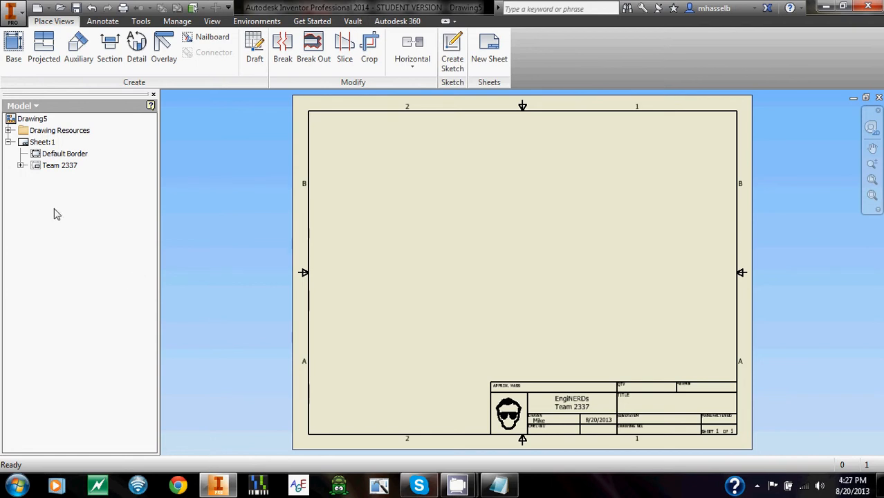
right_click(62, 171)
left_click(101, 202)
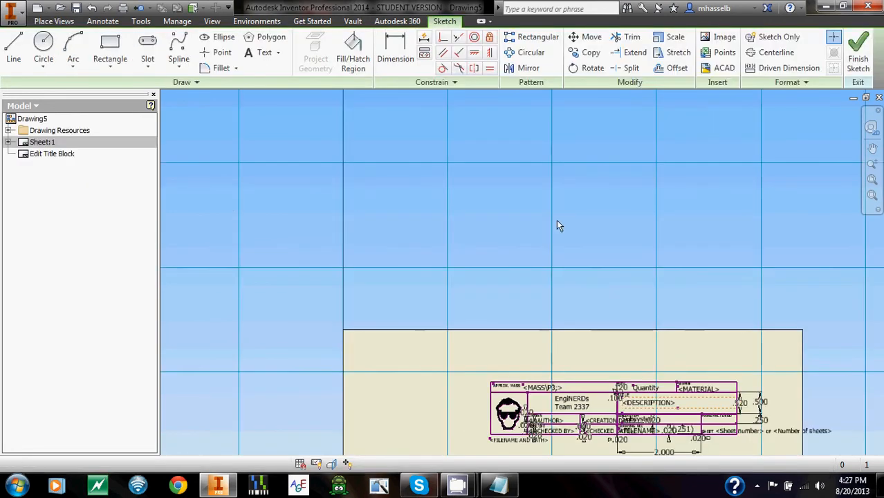
Examine the text formatting of the mass field beside APPROX. MASS in the title block, including its property types and text size
middle_click_drag(534, 220, 381, 129)
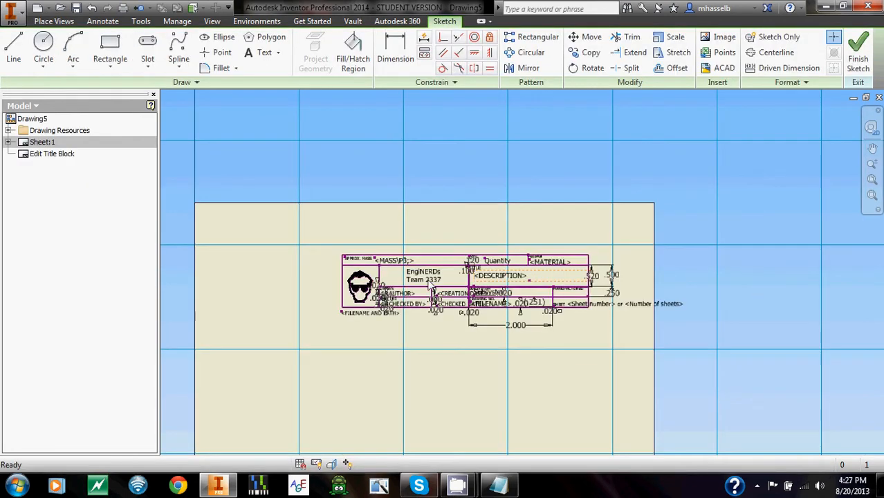
scroll(428, 282, "down", 7)
middle_click_drag(362, 240, 445, 217)
scroll(444, 217, "up", 2)
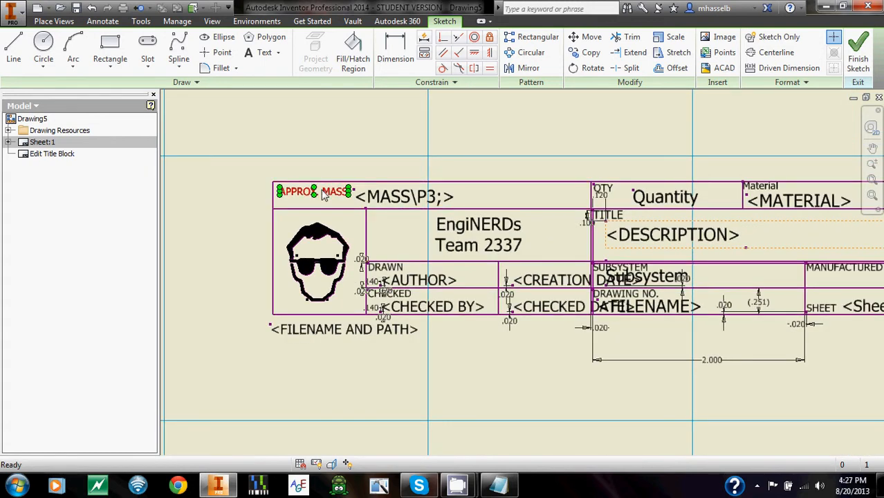
scroll(323, 196, "down", 3)
scroll(321, 191, "up", 2)
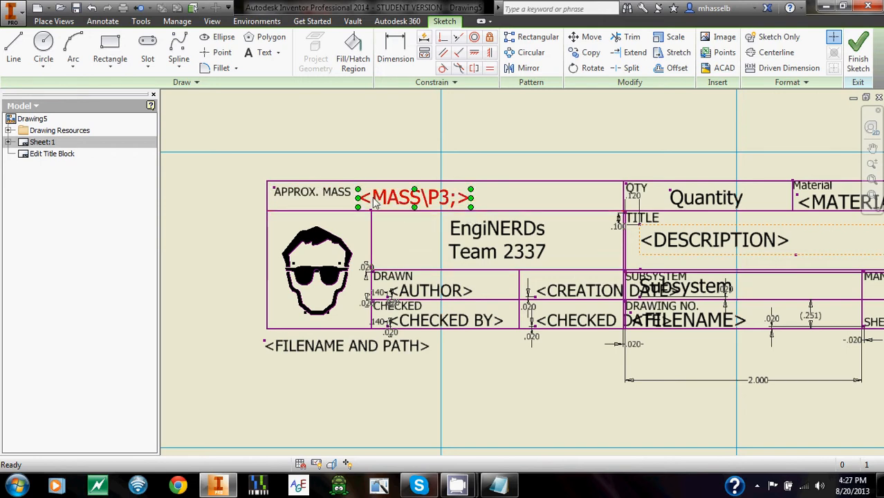
double_click(398, 198)
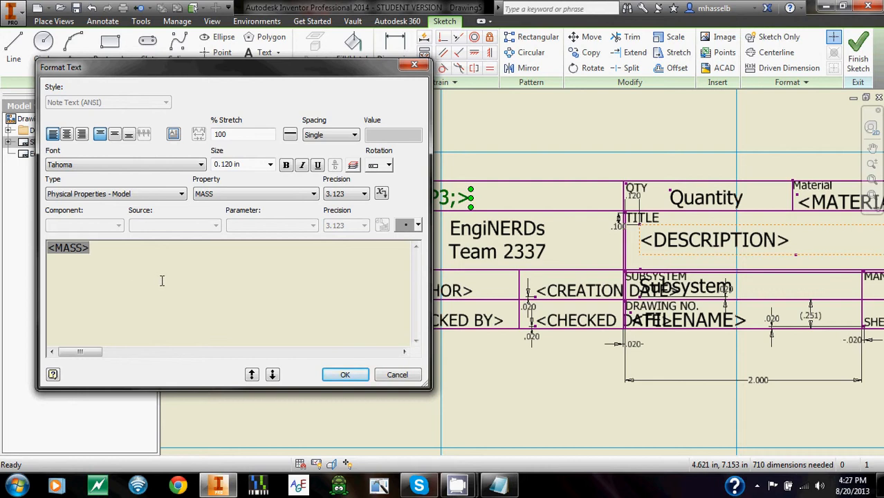
left_click(145, 195)
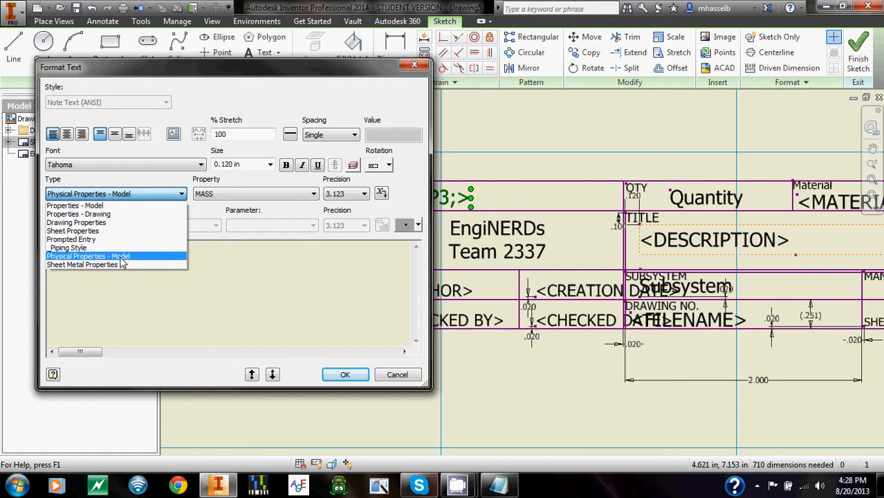
left_click(344, 289)
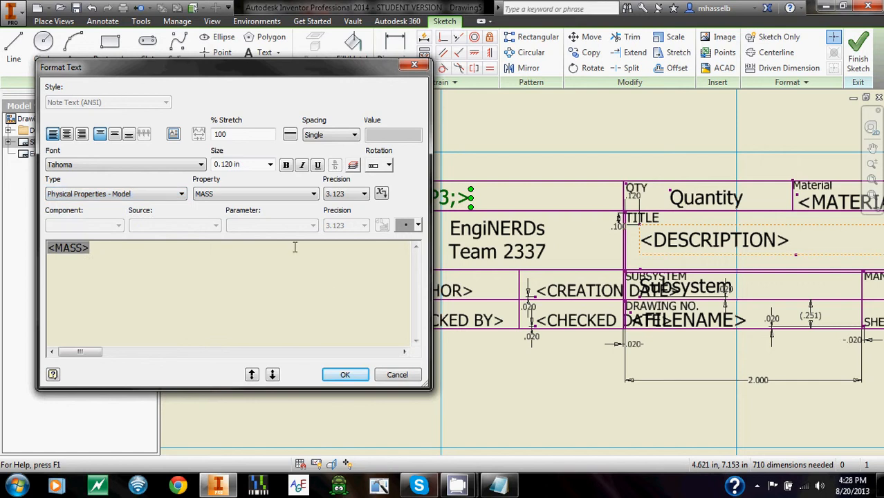
left_click(251, 165)
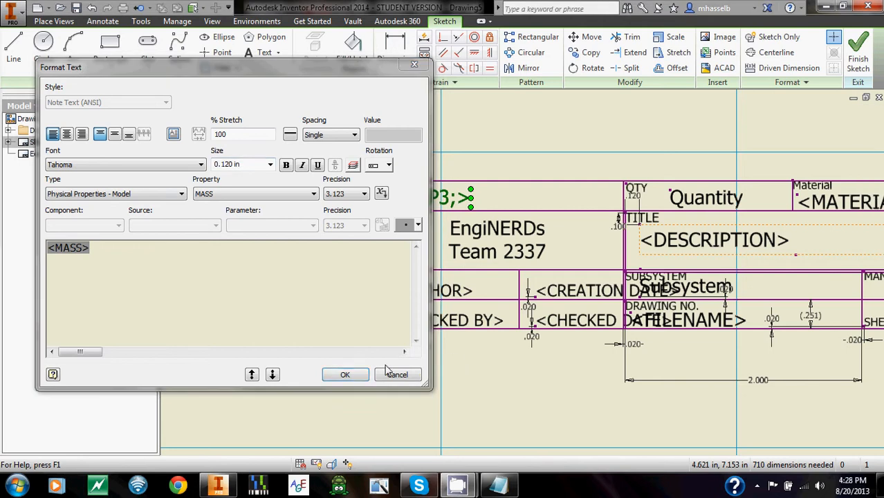
left_click(350, 377)
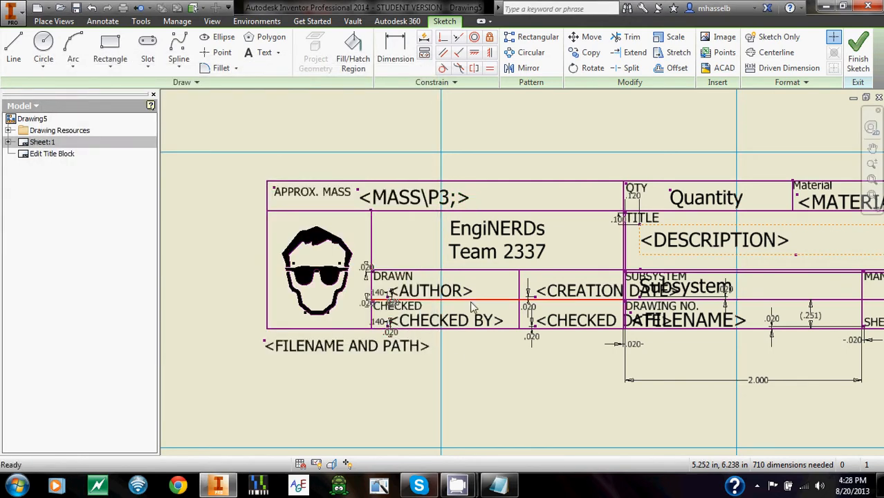
Finish editing the title block with Save Title Block and return to the drawing sheet
right_click(383, 151)
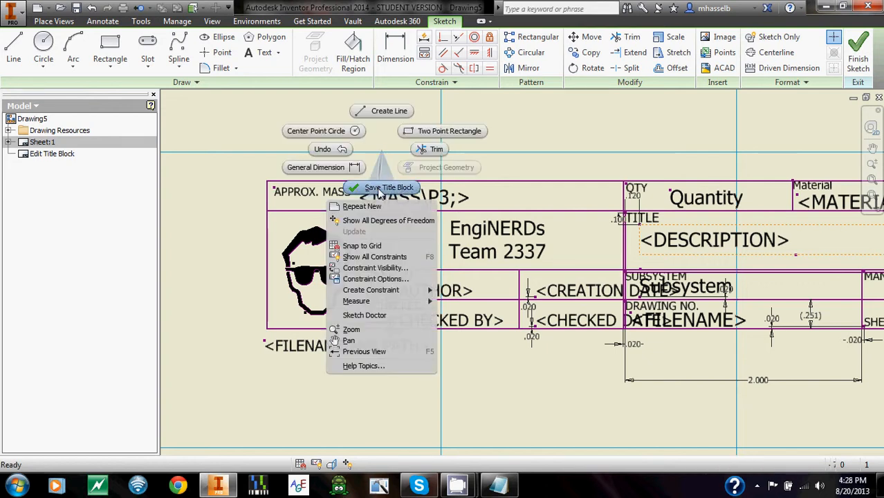
left_click(381, 131)
left_click(415, 257)
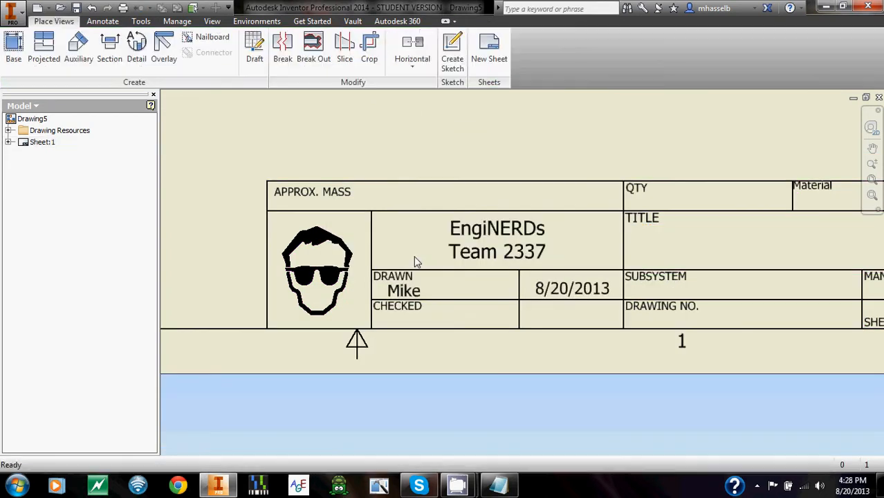
scroll(400, 211, "up", 3)
mouse_move(399, 210)
middle_mouse_down()
mouse_move(414, 349)
mouse_move(529, 385)
middle_mouse_up()
scroll(527, 385, "up", 2)
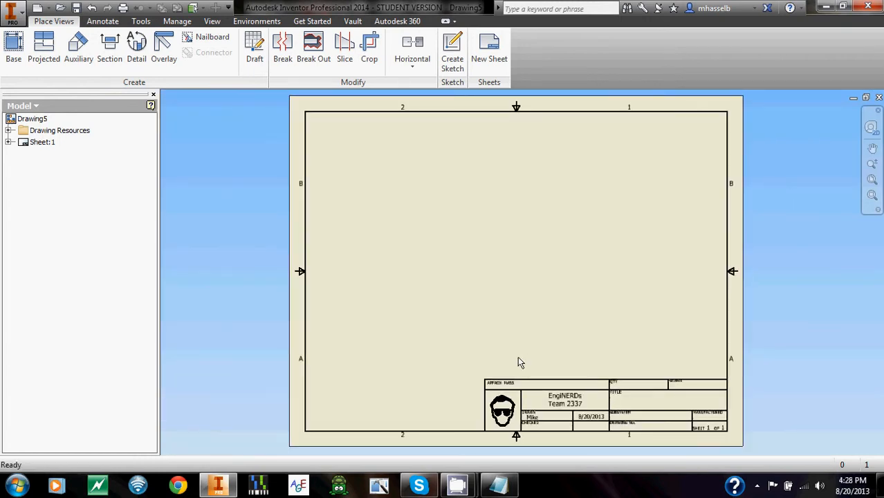
middle_click_drag(471, 263, 466, 274)
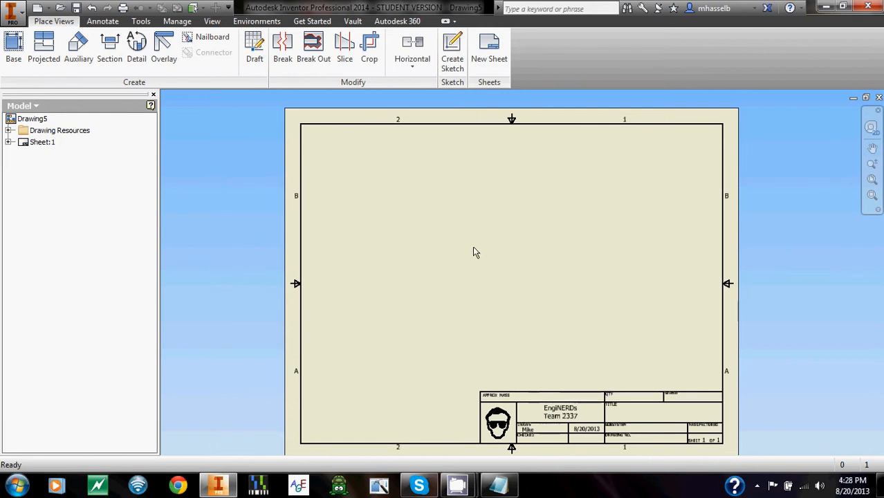
Create a dimension style named MadStyle based on 2337 Dimensions, adding it to the standard
left_click(178, 23)
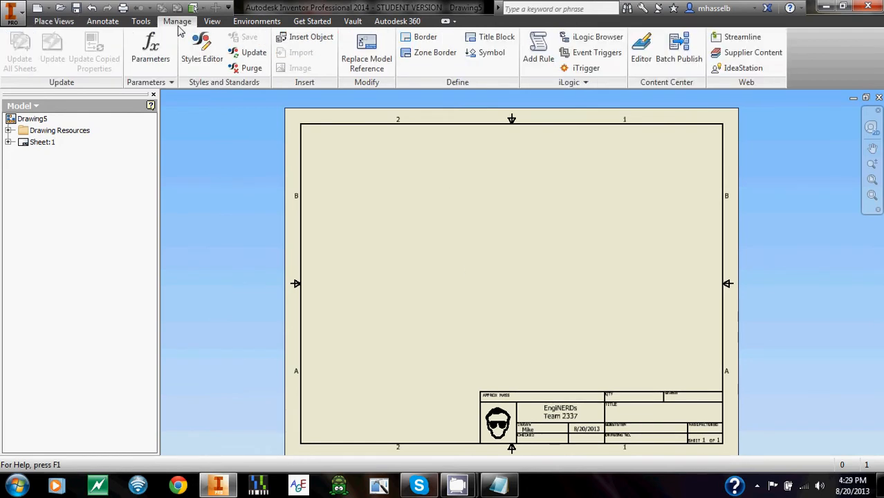
left_click(200, 66)
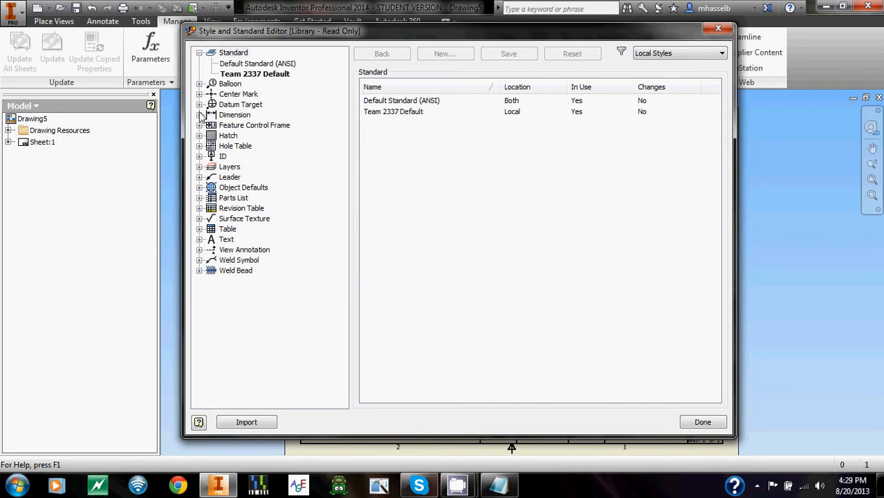
left_click(200, 115)
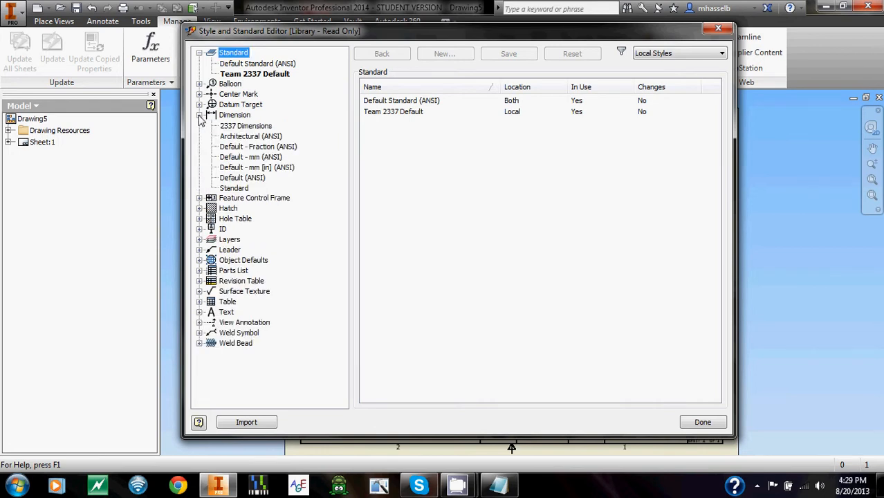
left_click(247, 128)
right_click(267, 131)
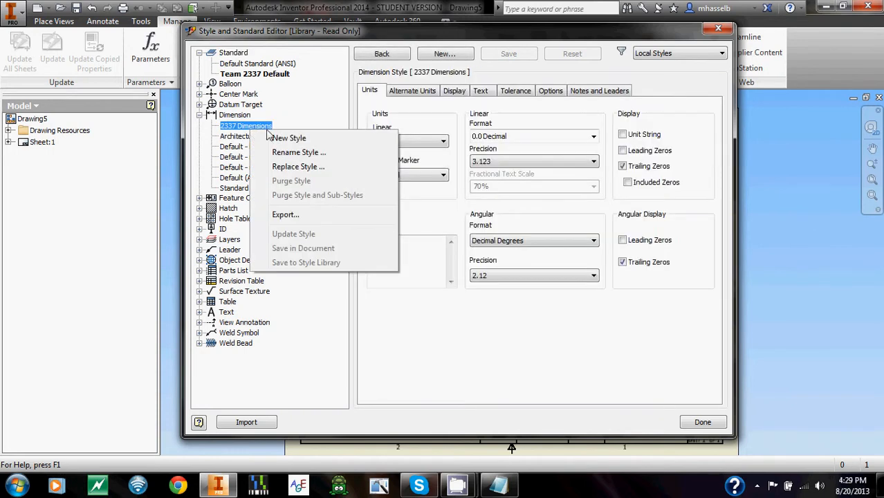
left_click(284, 138)
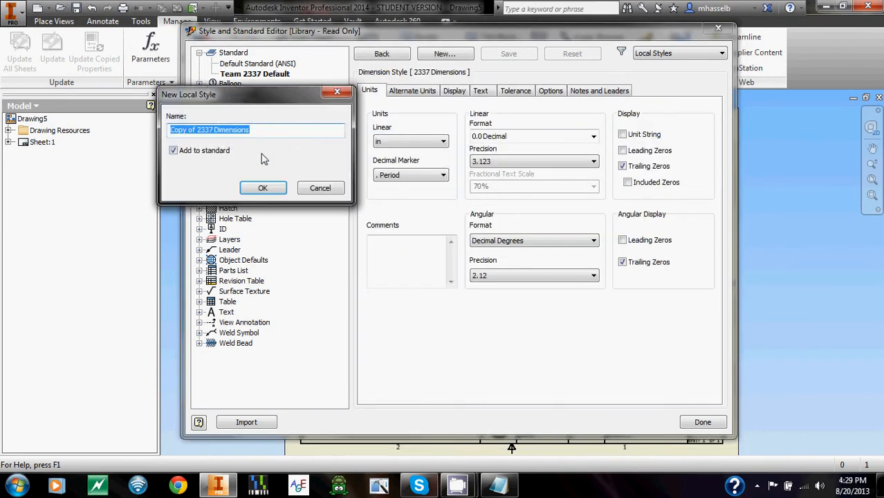
type("MadStyle")
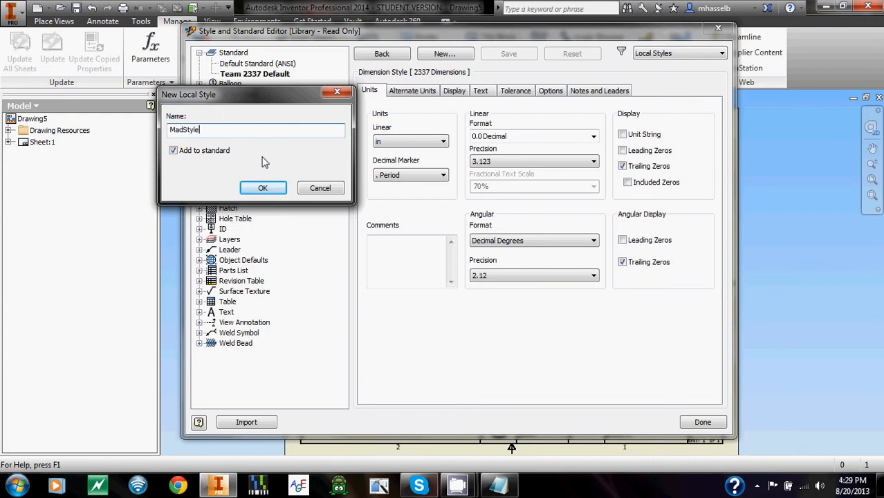
left_click(263, 188)
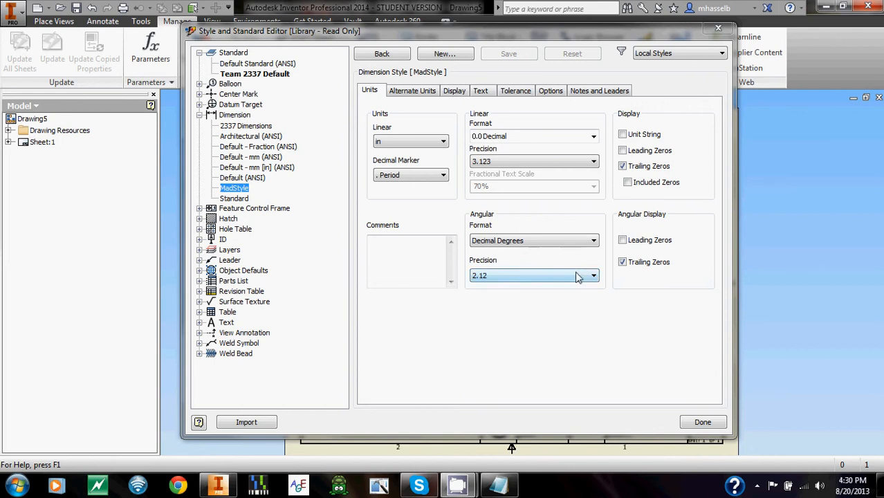
Set MadStyle's linear precision to 8.12345678 and its tolerance text size to 1000 in
left_click(561, 164)
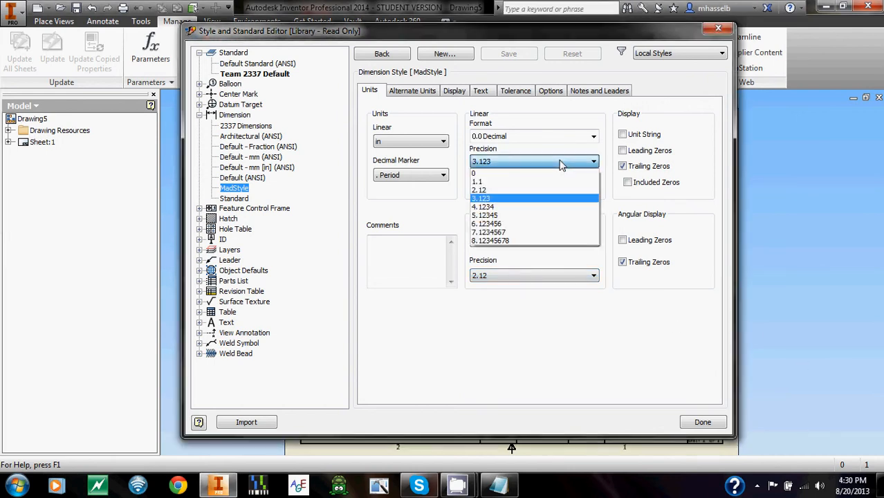
left_click(537, 241)
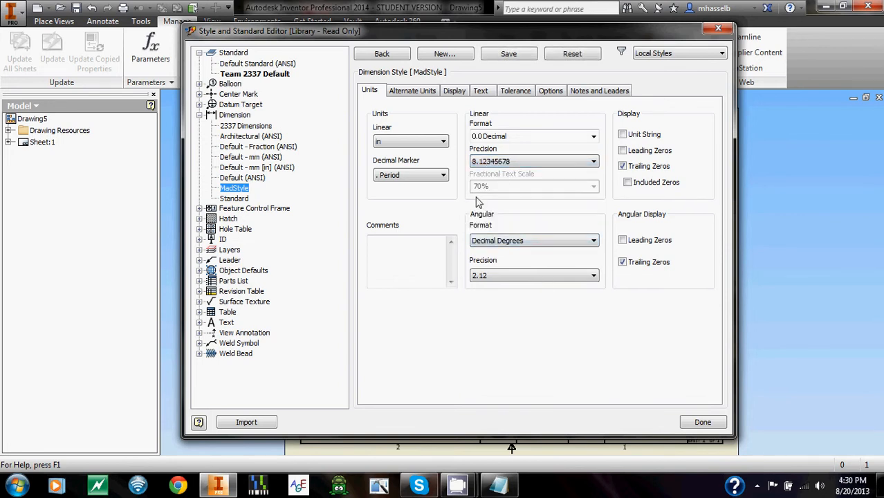
left_click(482, 94)
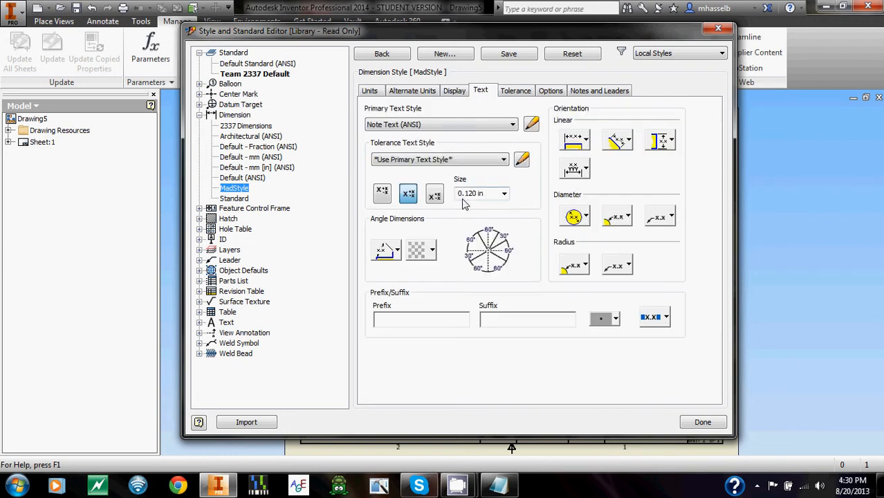
left_click(483, 195)
type("1000")
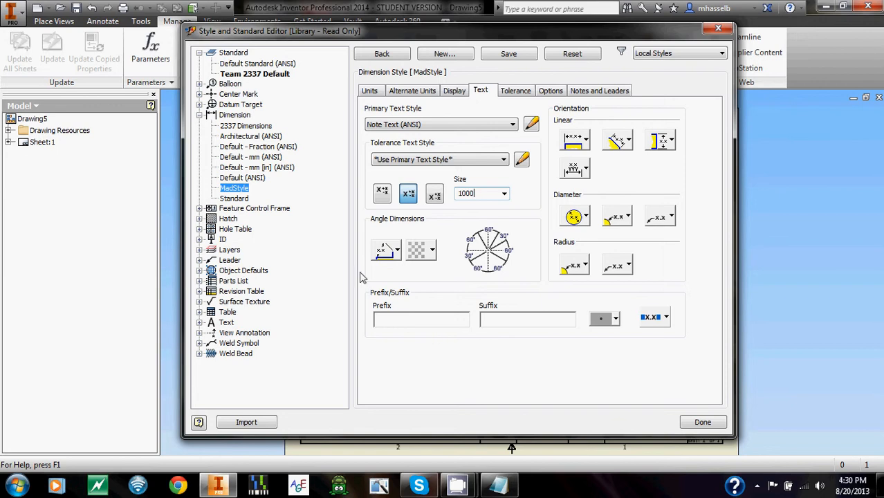
Discard the pending MadStyle edits and examine the dimension styles assigned in the 2337 object defaults
left_click(200, 272)
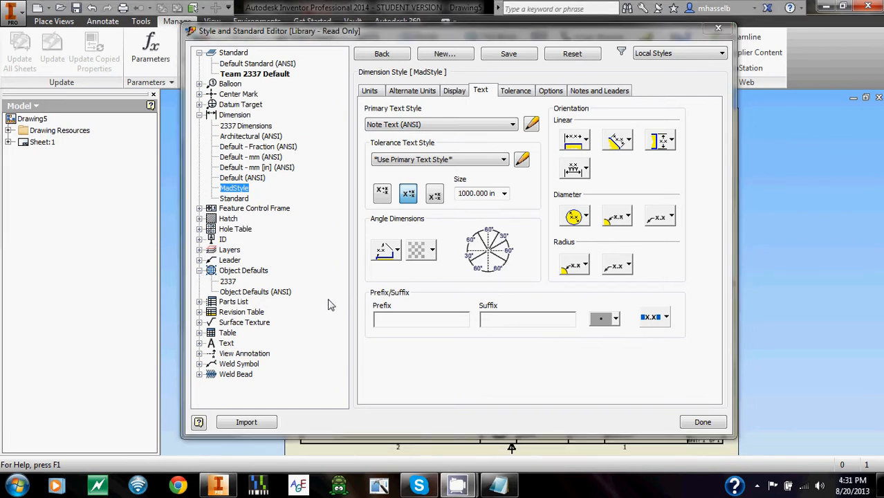
left_click(228, 282)
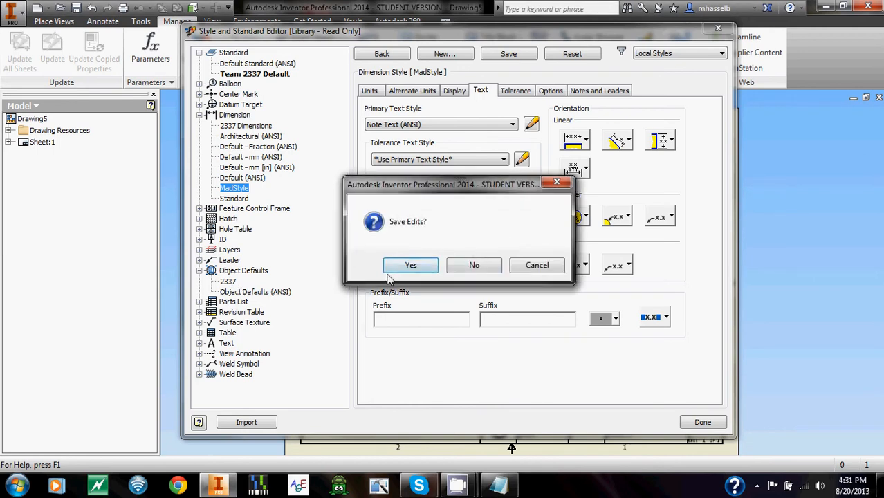
left_click(472, 264)
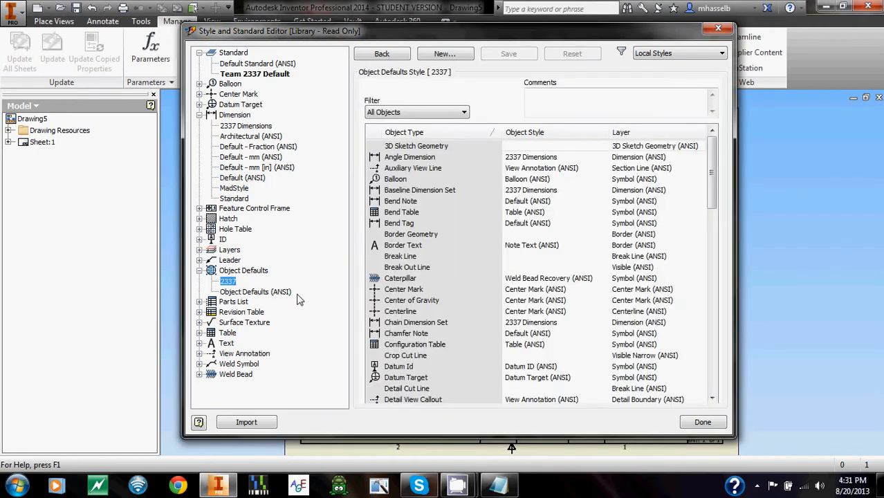
left_click(519, 158)
left_click(536, 191)
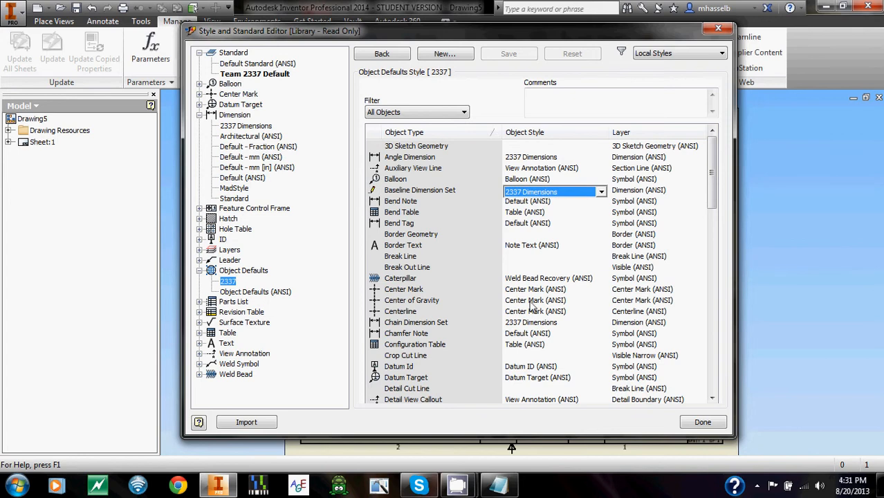
left_click(533, 324)
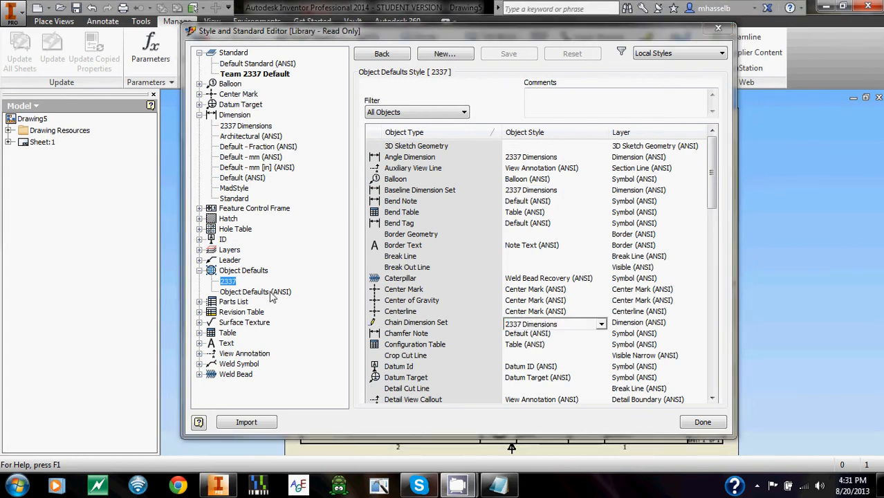
Choose 2337 as the active object defaults of the Team 2337 Default standard
left_click(256, 74)
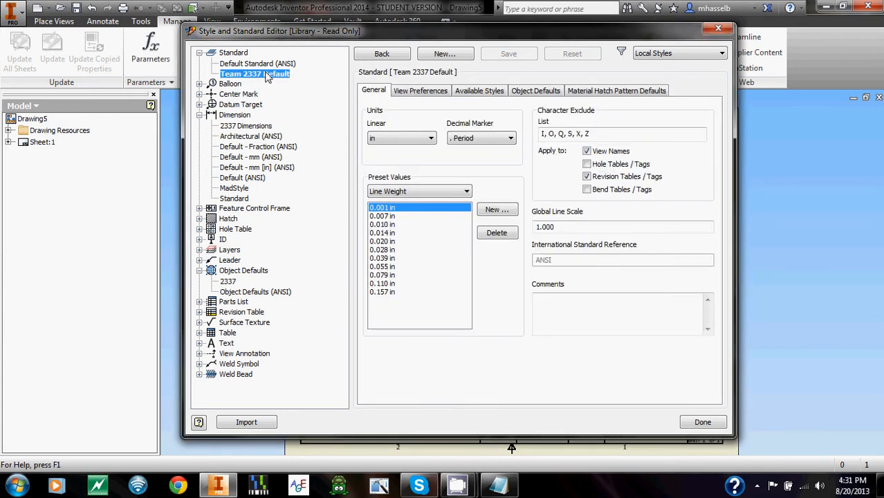
left_click(540, 96)
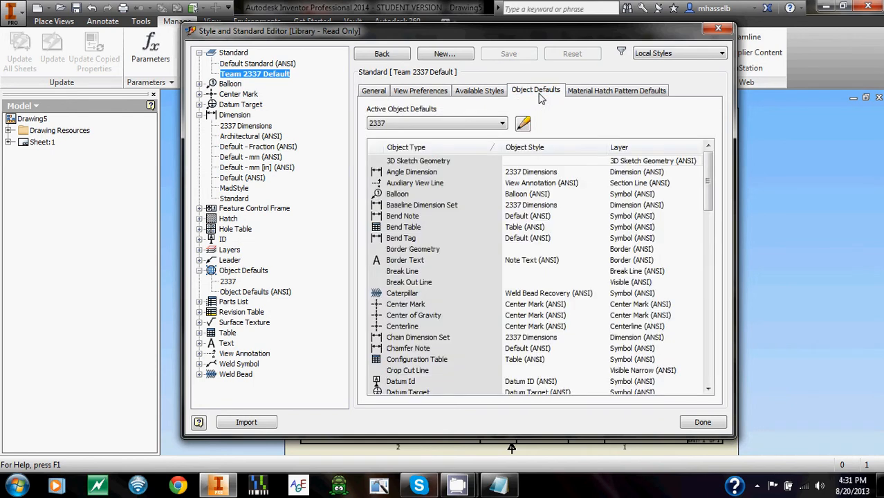
left_click(476, 124)
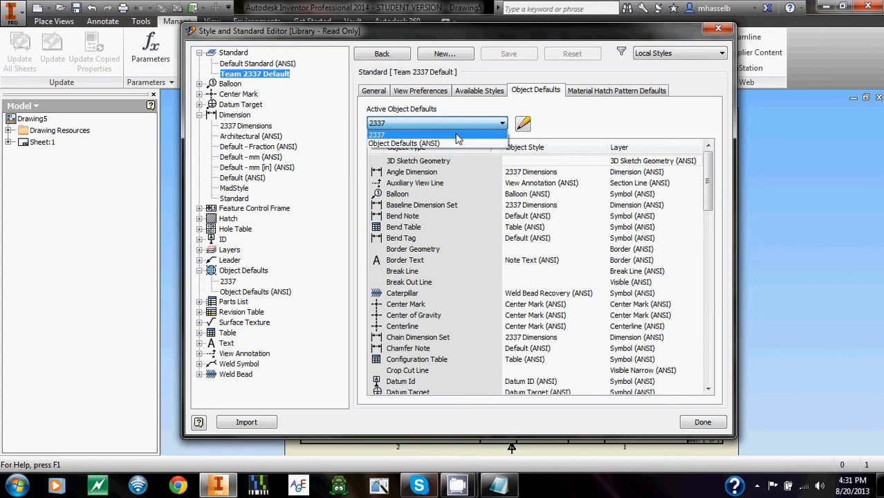
left_click(401, 135)
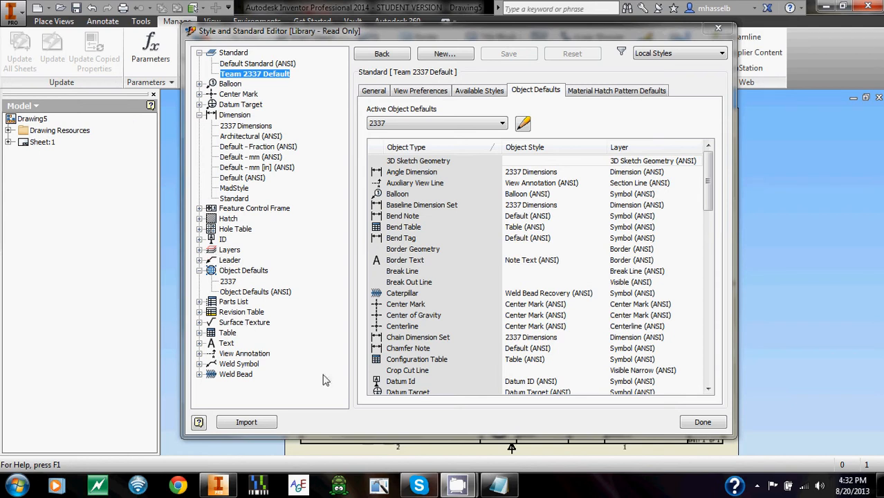
Switch to Windows Explorer and locate 2013 Working Drawing Template v1.1 in the Documents library under Autodesk, Inventor 2014, Templates
left_click(20, 486)
left_click(225, 231)
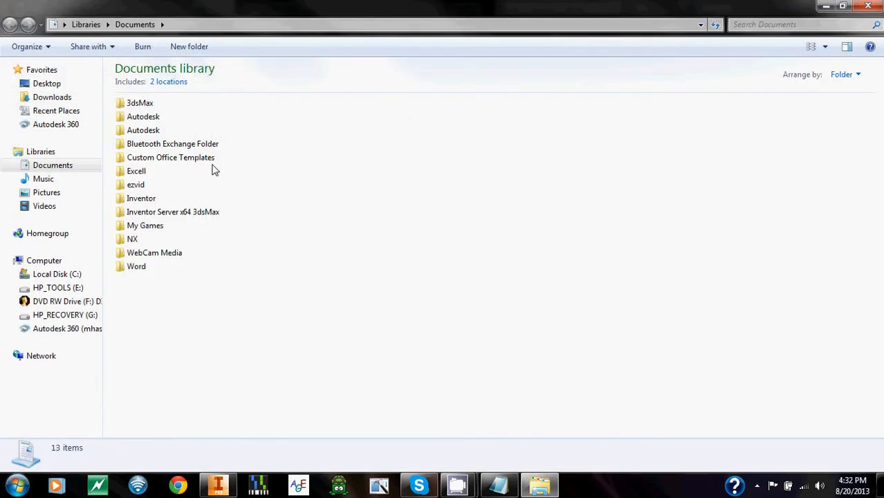
double_click(155, 121)
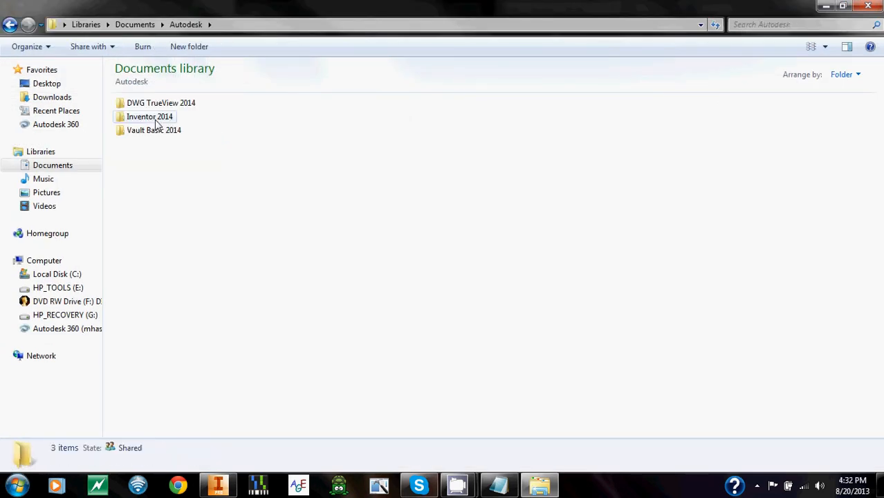
double_click(157, 122)
double_click(153, 242)
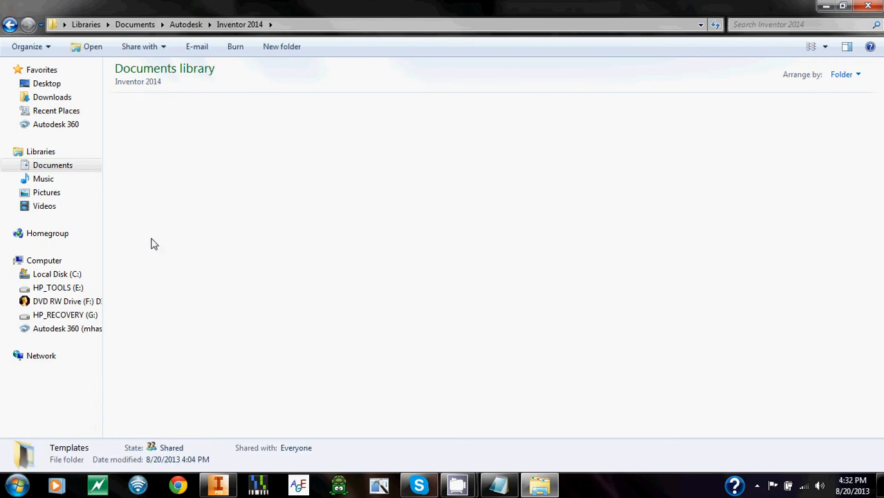
left_click(235, 152)
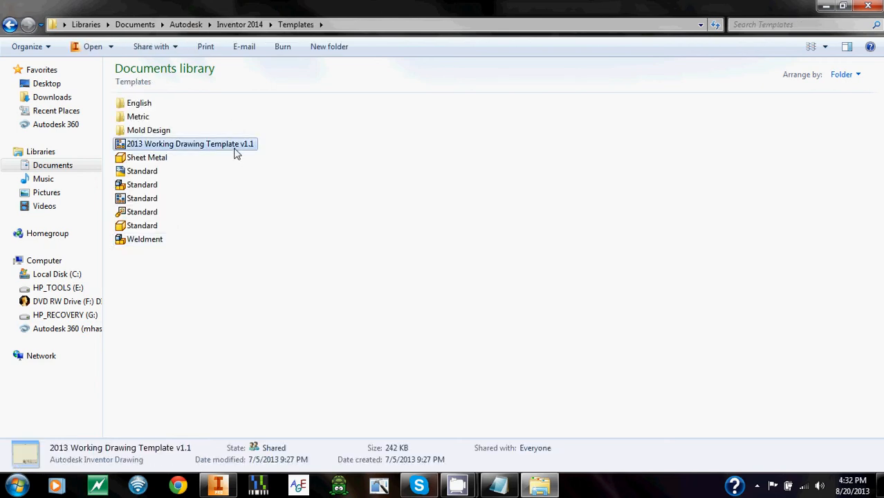